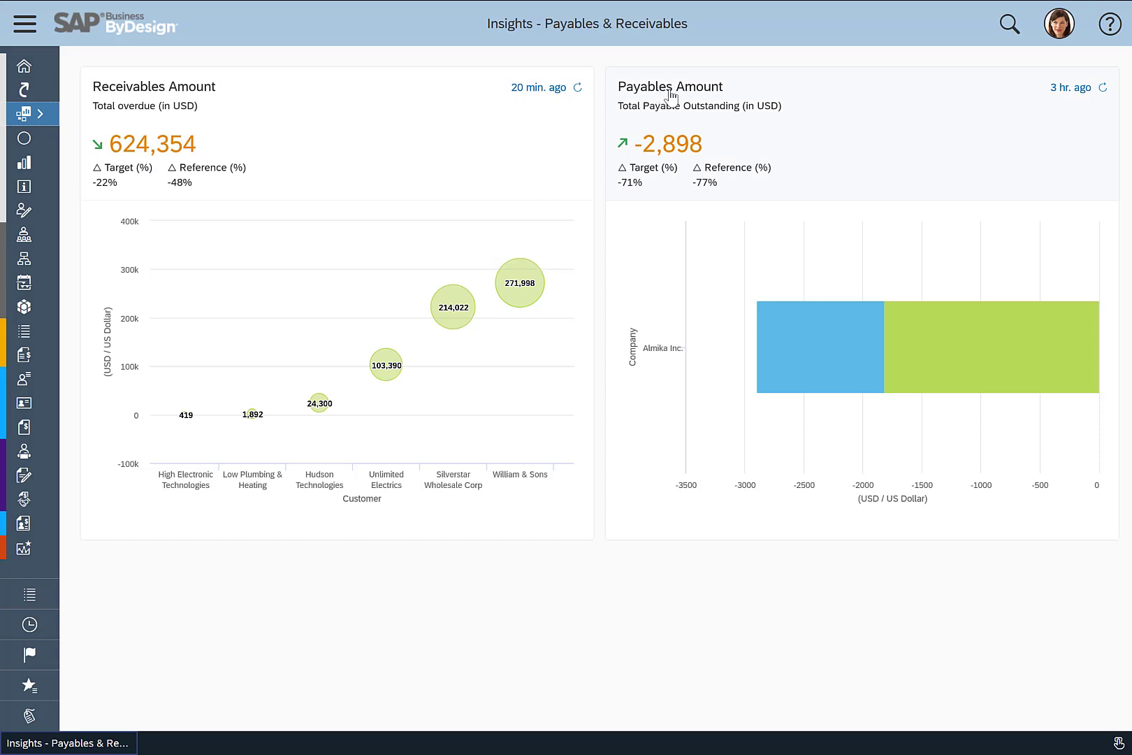
Examine the data-point details in the Payables Amount chart and for William & Sons and Silverstar Wholesale Corp in the Receivables Amount chart
mouse_move(811, 346)
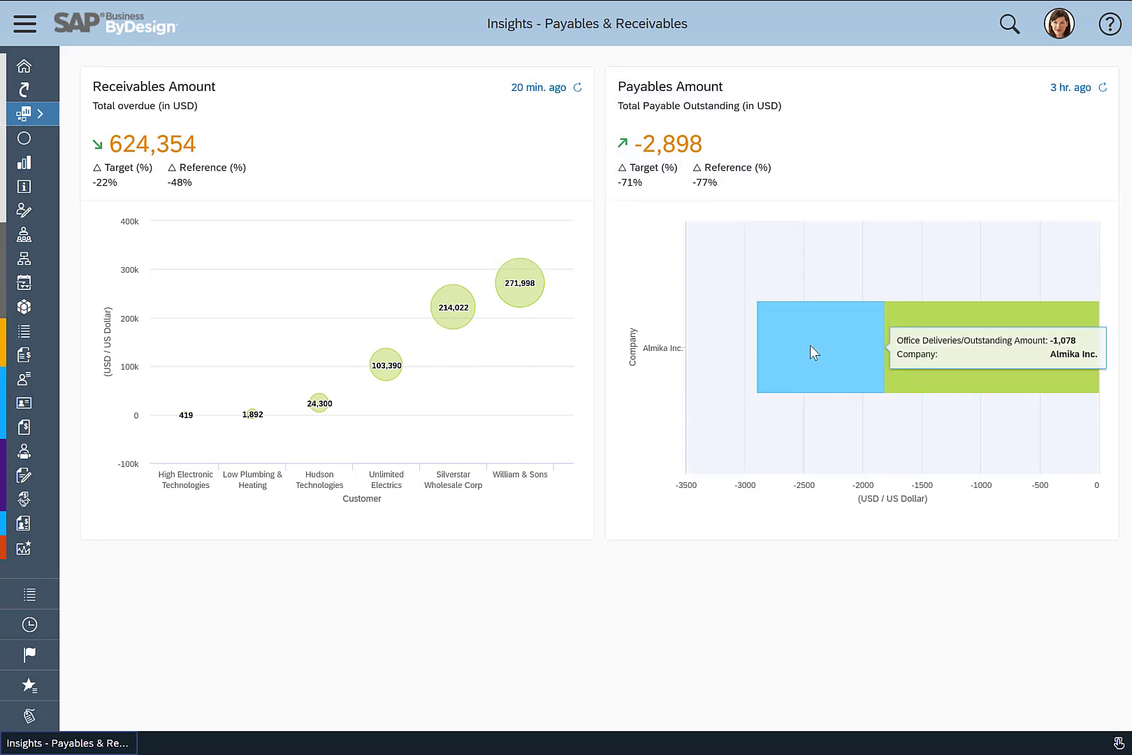
mouse_move(928, 386)
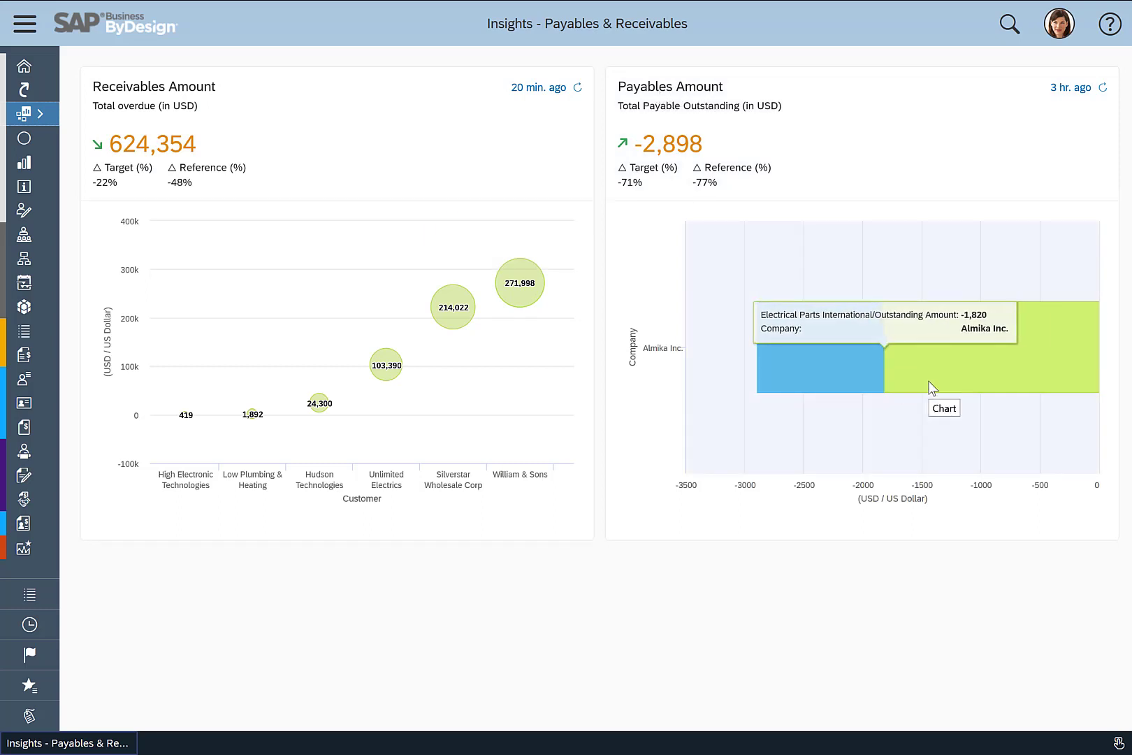
mouse_move(767, 386)
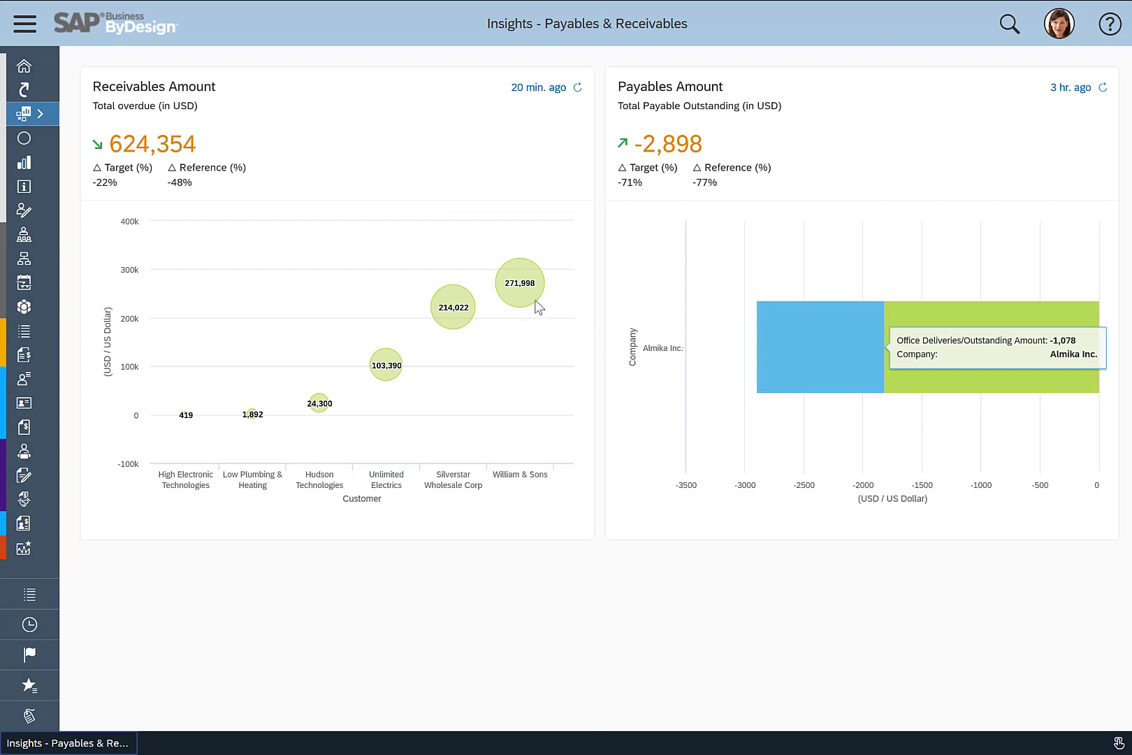
mouse_move(531, 302)
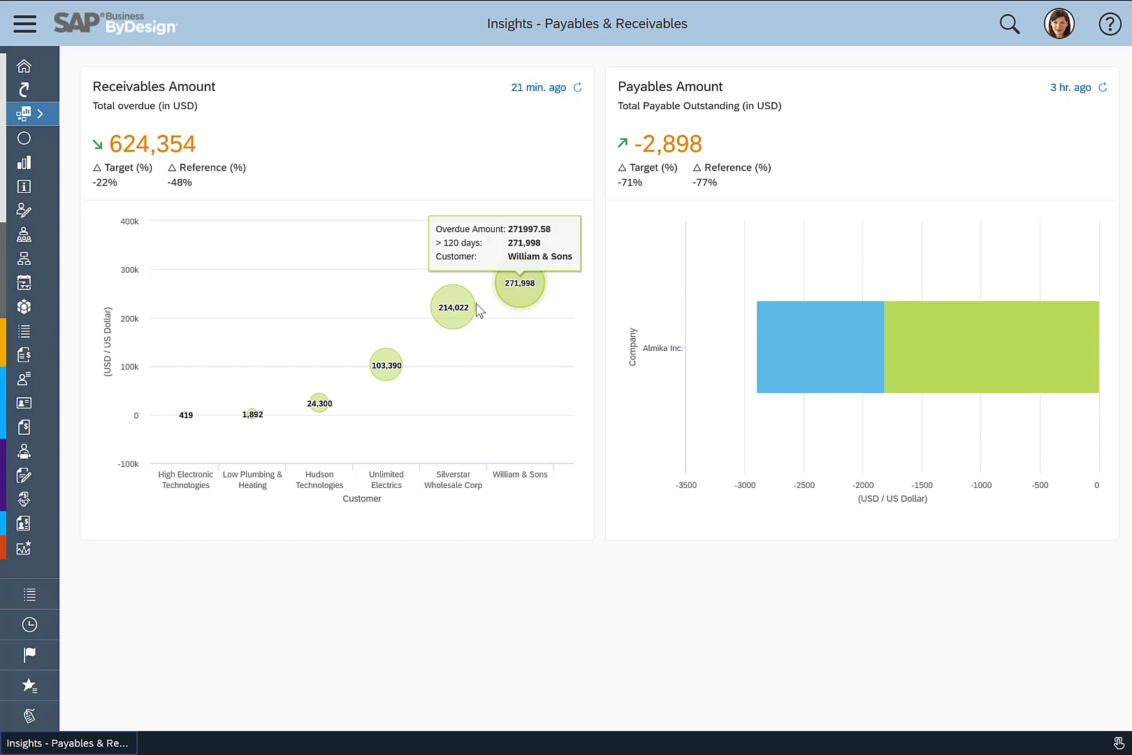
mouse_move(467, 304)
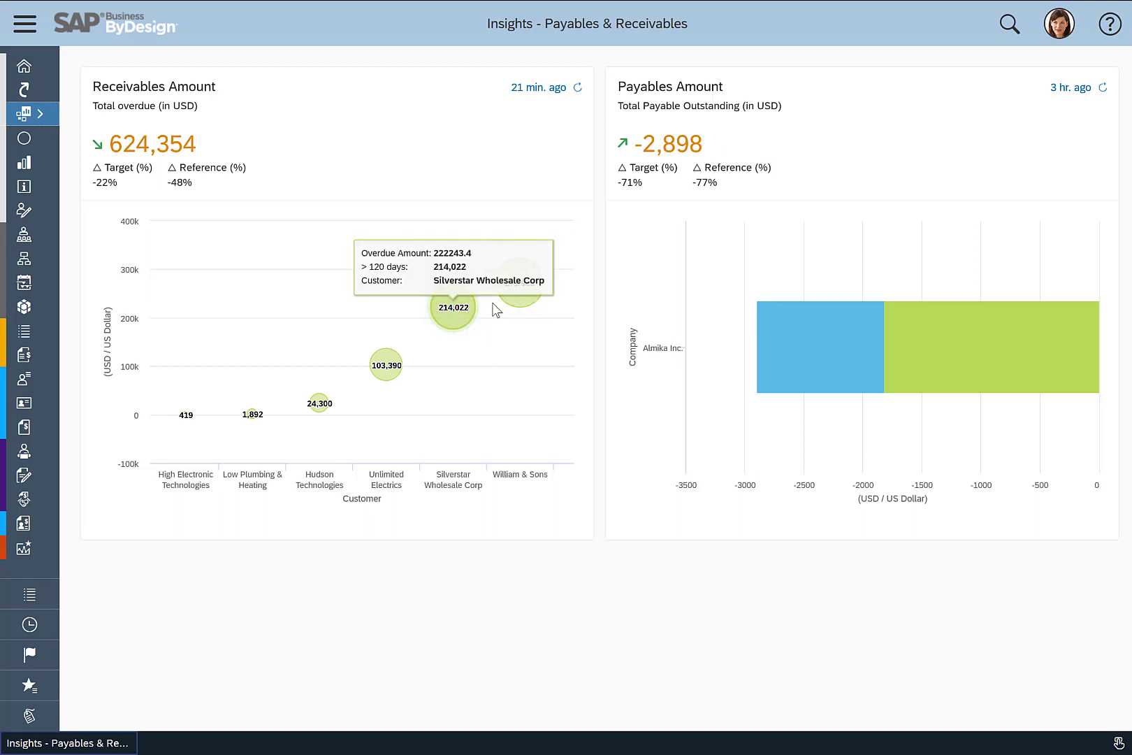
Open the Receivables Amount KPI details and expand Silverstar Wholesale Corp and William & Sons to inspect their overdue document types
click(323, 175)
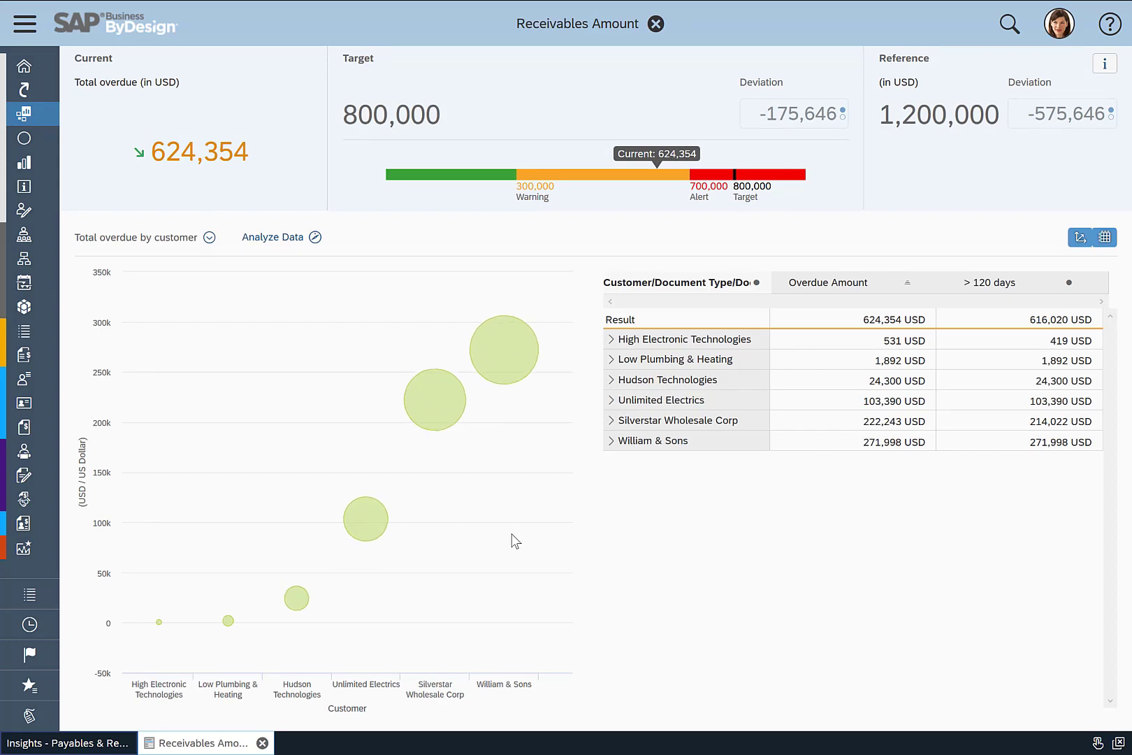
click(612, 422)
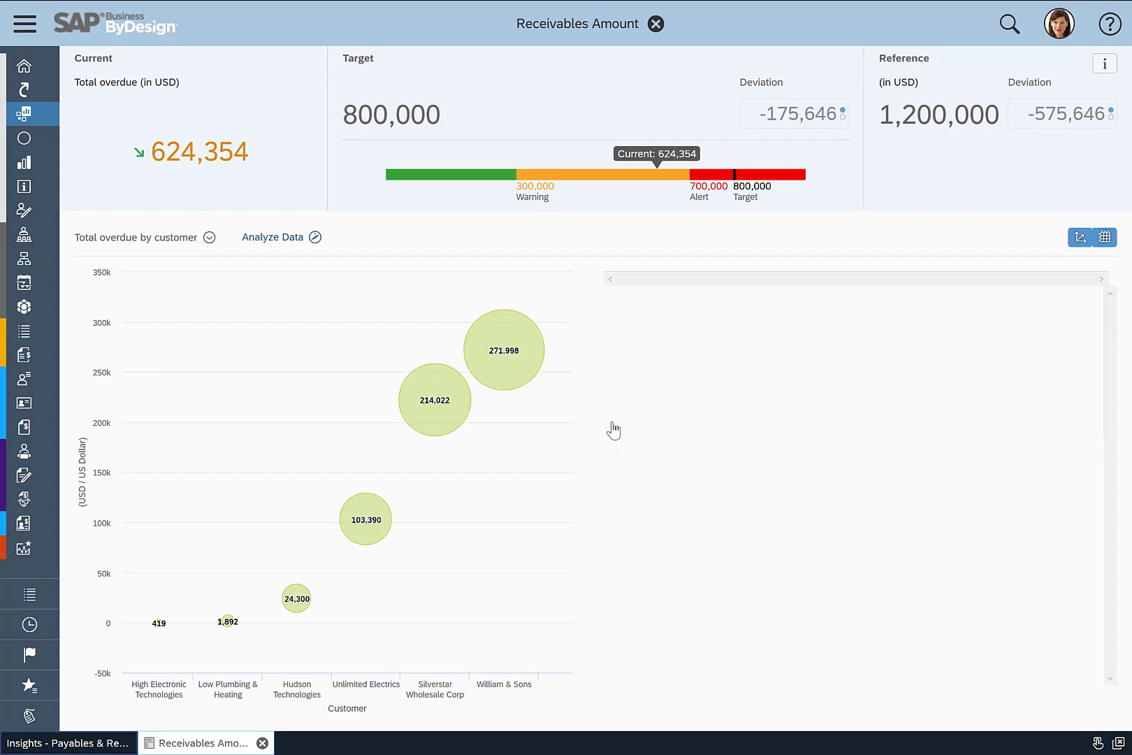
mouse_move(402, 401)
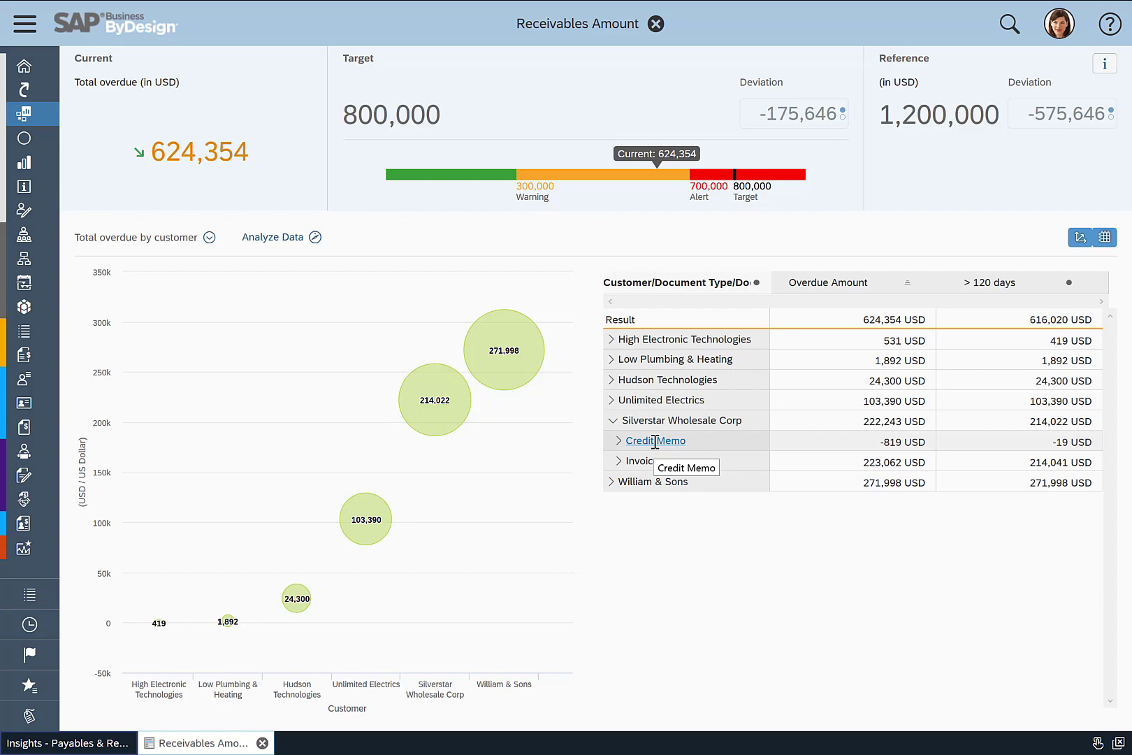
click(612, 487)
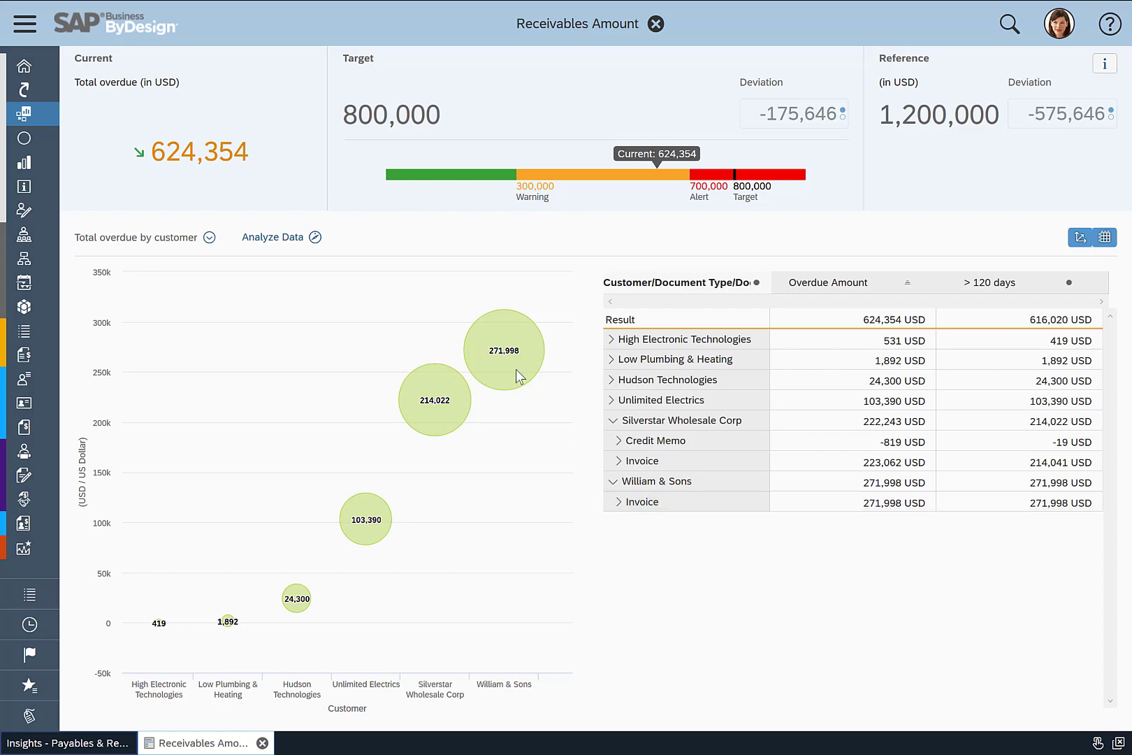
mouse_move(514, 370)
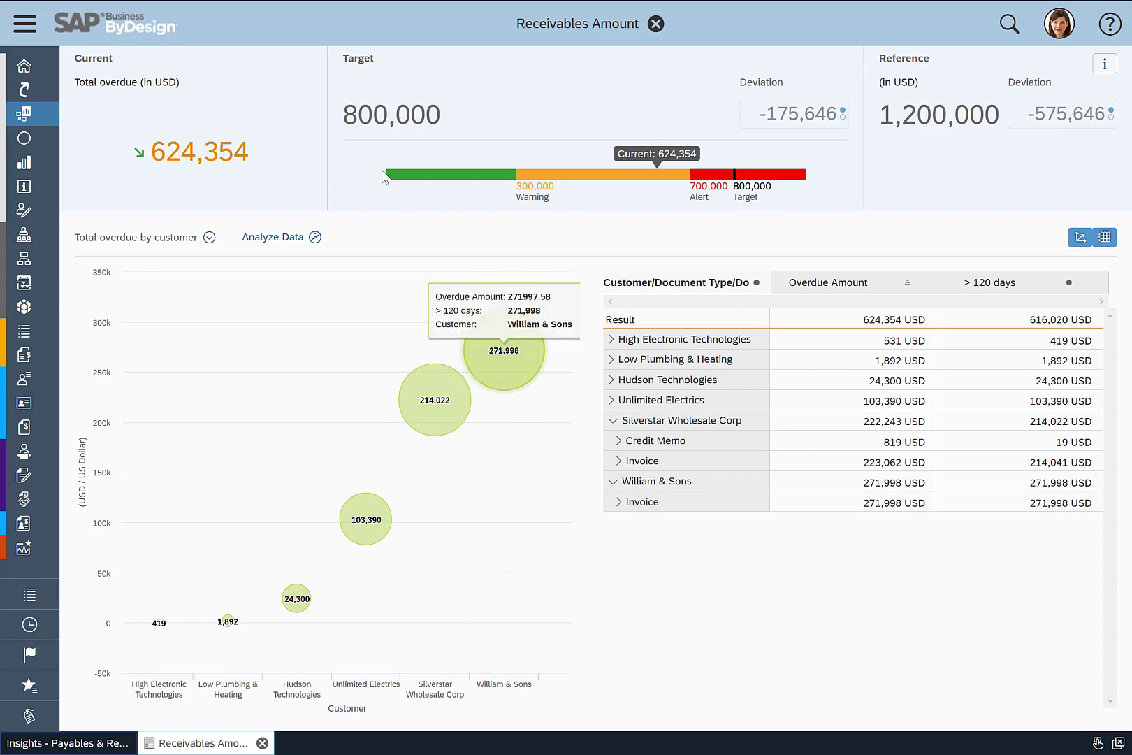
Analyze the KPI data in the Aging List for Receivables report and set the ABC classification of William & Sons to C-Account
click(271, 237)
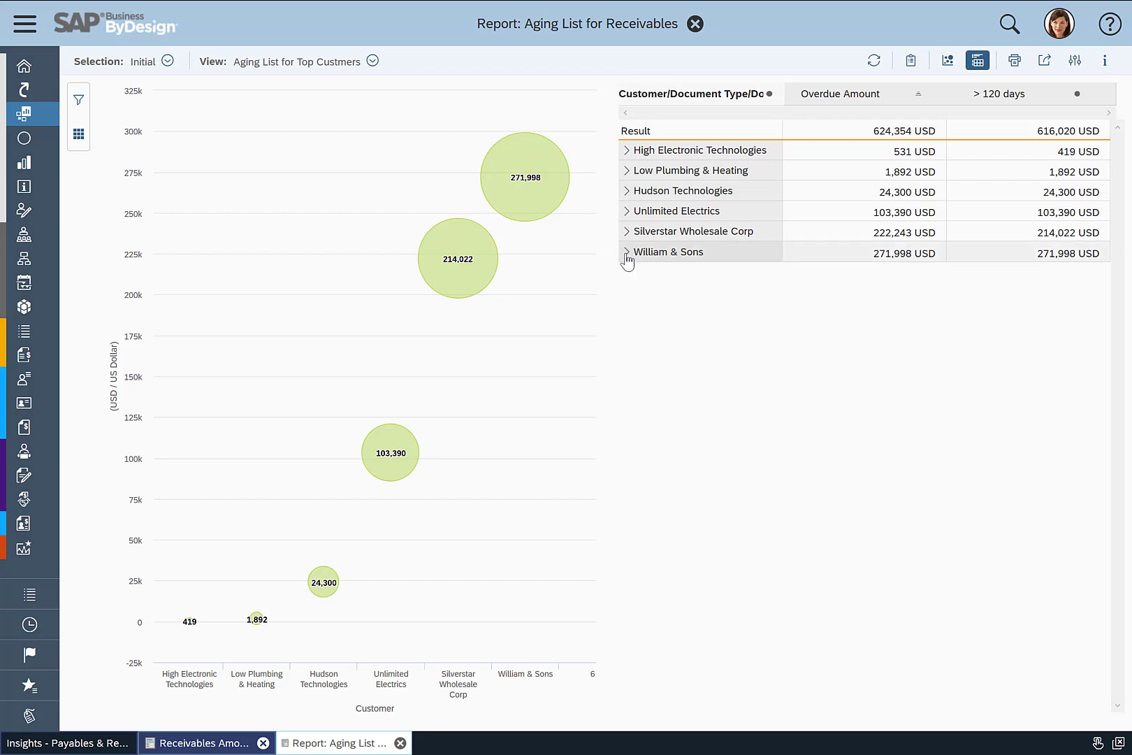
click(661, 251)
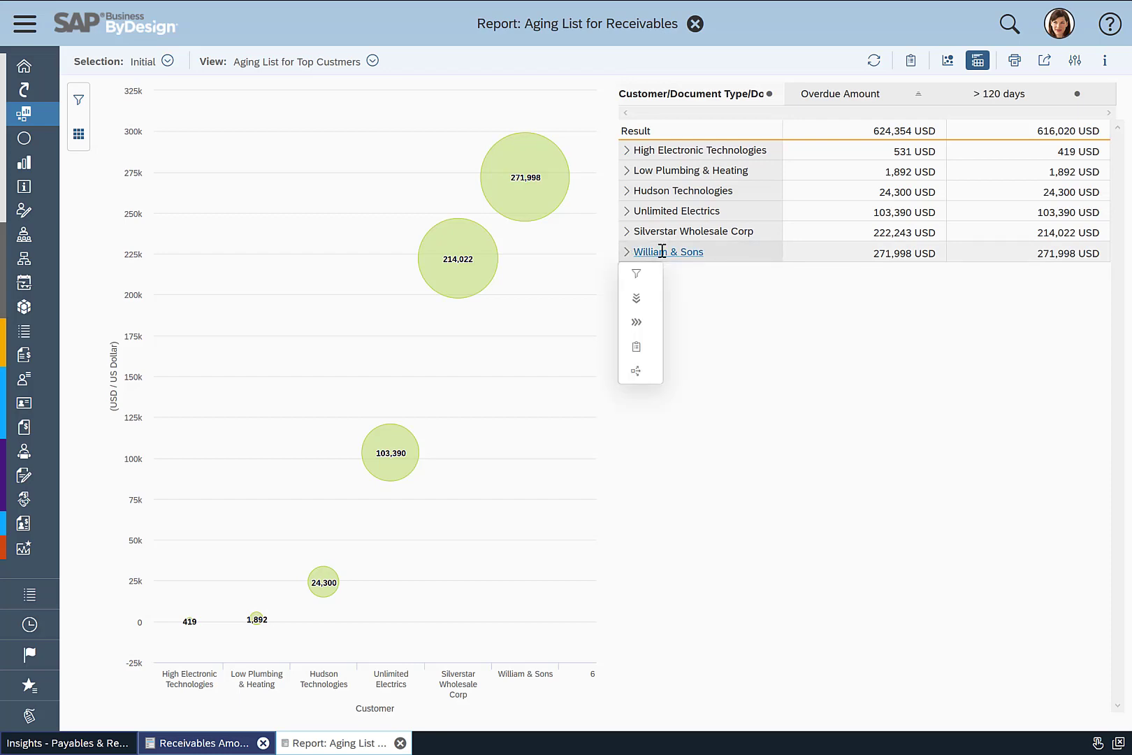
click(636, 351)
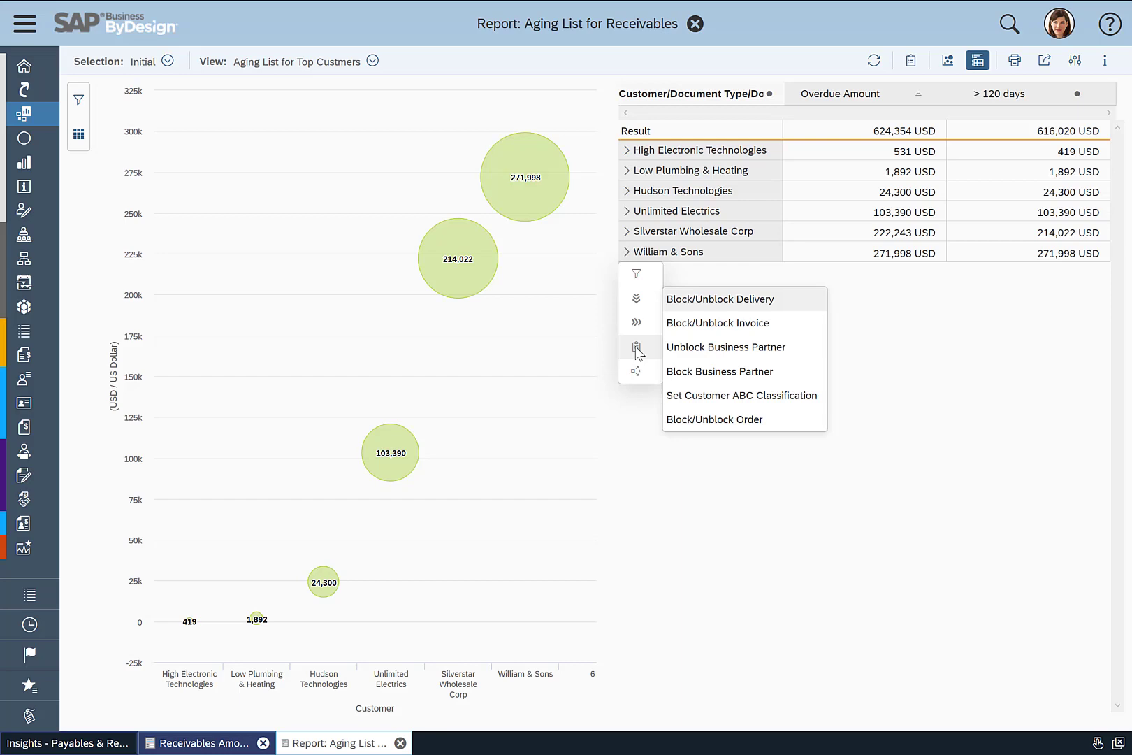
click(713, 398)
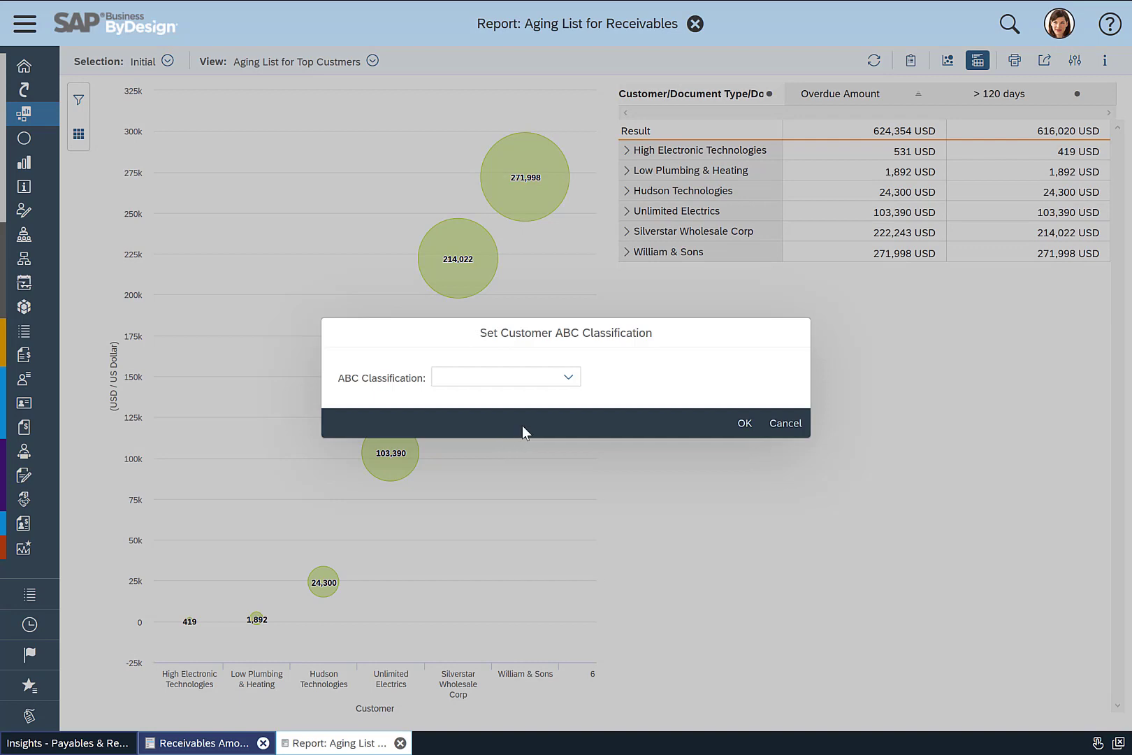
click(568, 381)
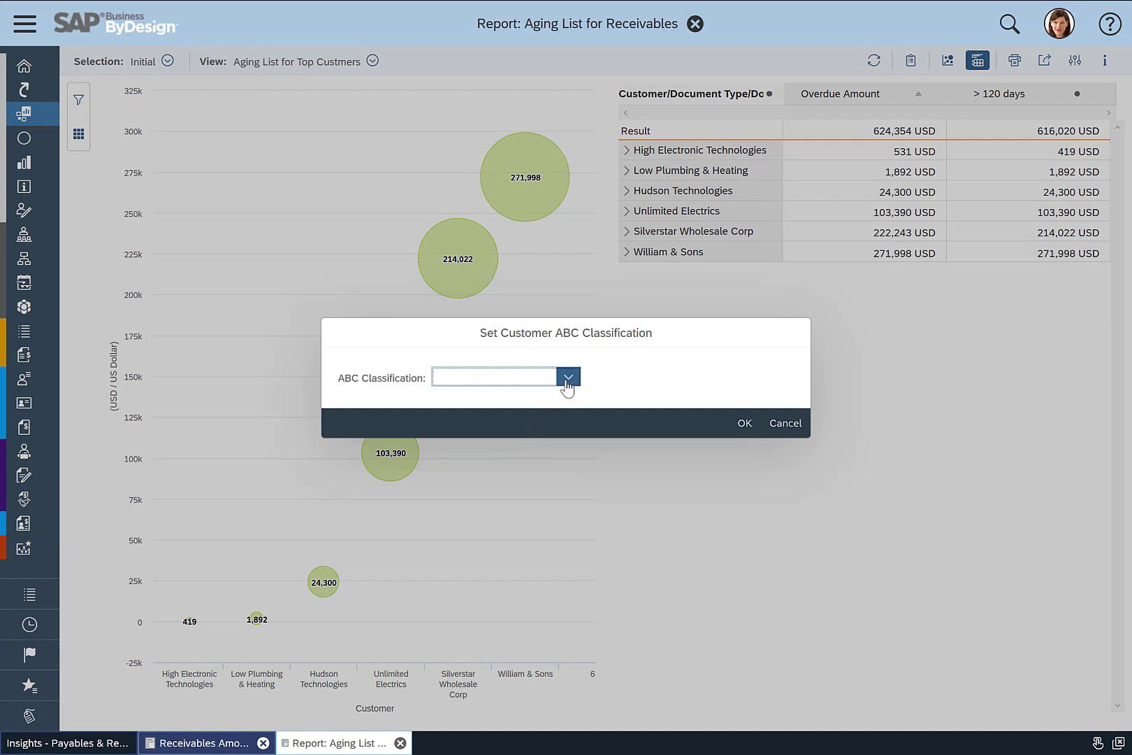
click(491, 449)
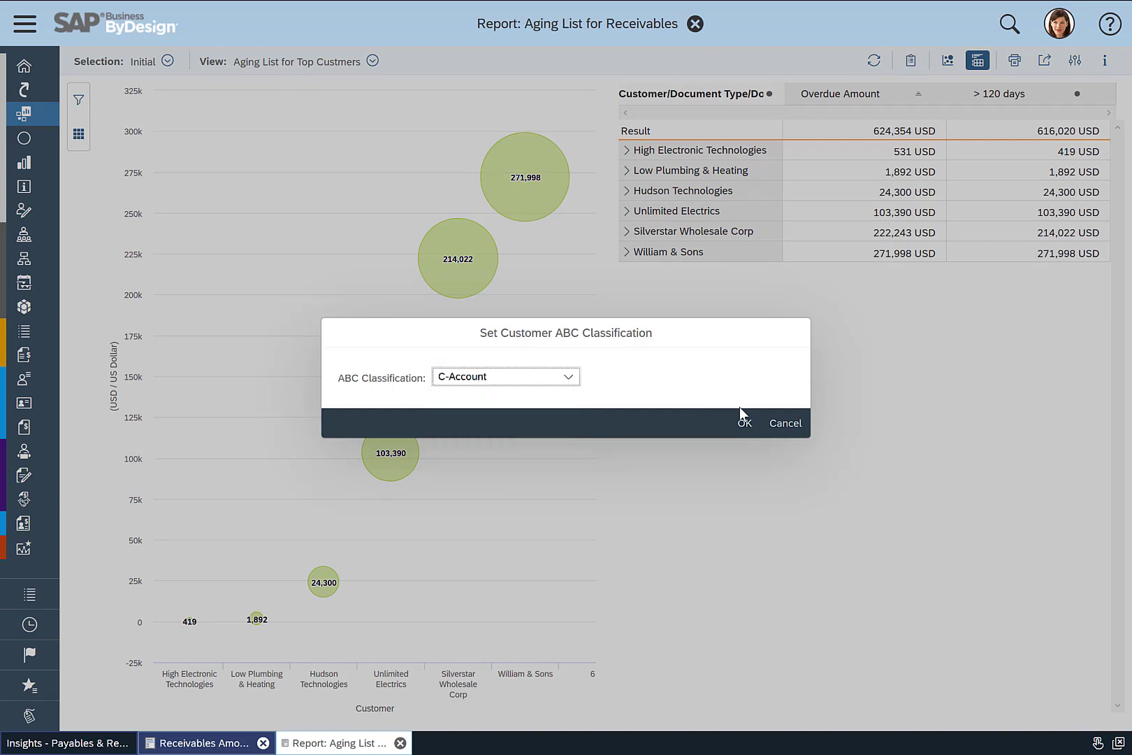
click(742, 425)
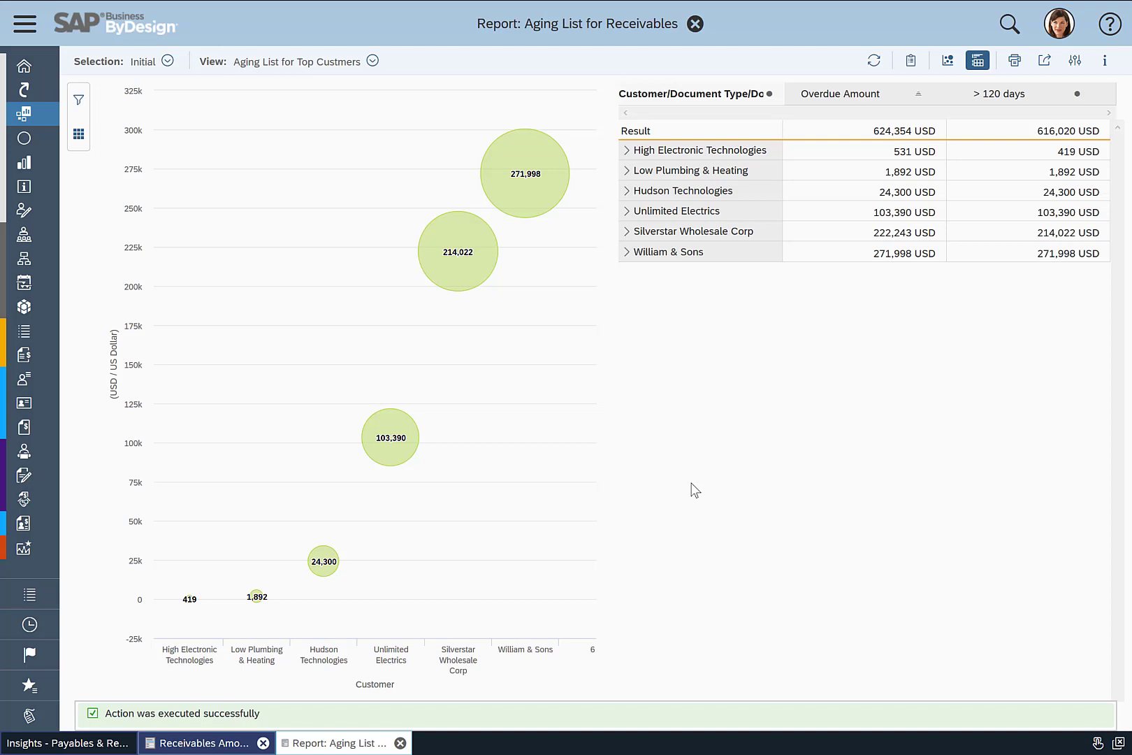
Block orders for William & Sons from the report with the order block reason Problem customer
click(654, 252)
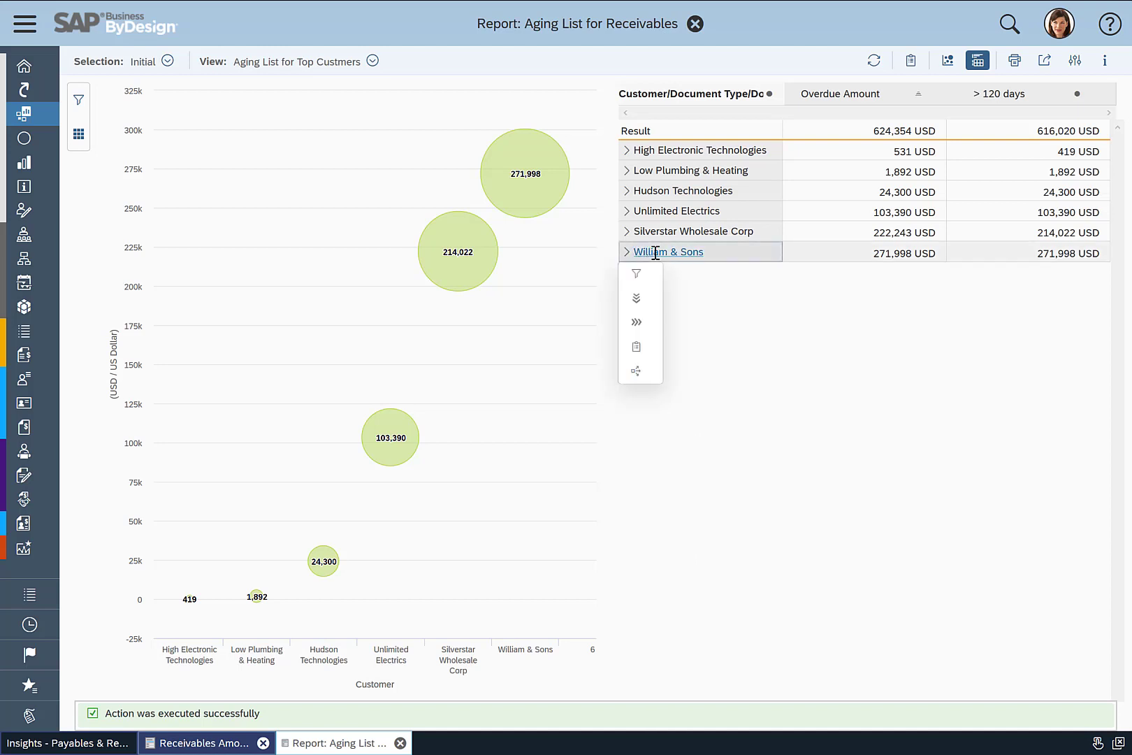
click(637, 349)
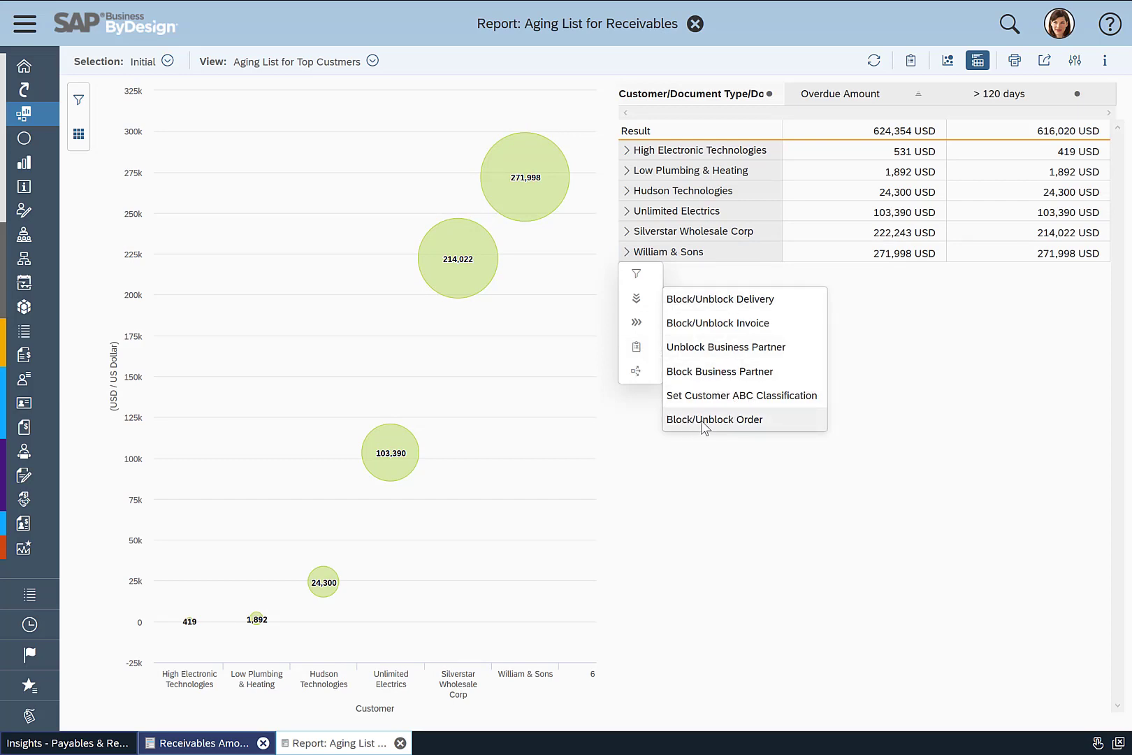
click(718, 421)
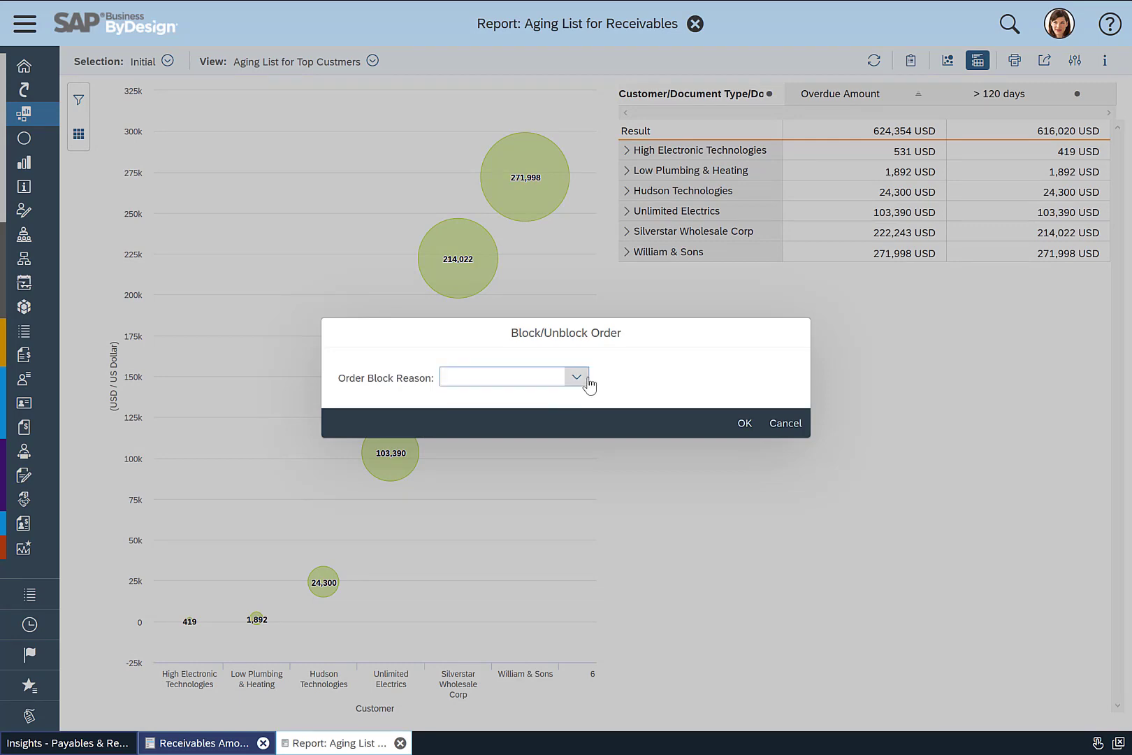
click(579, 381)
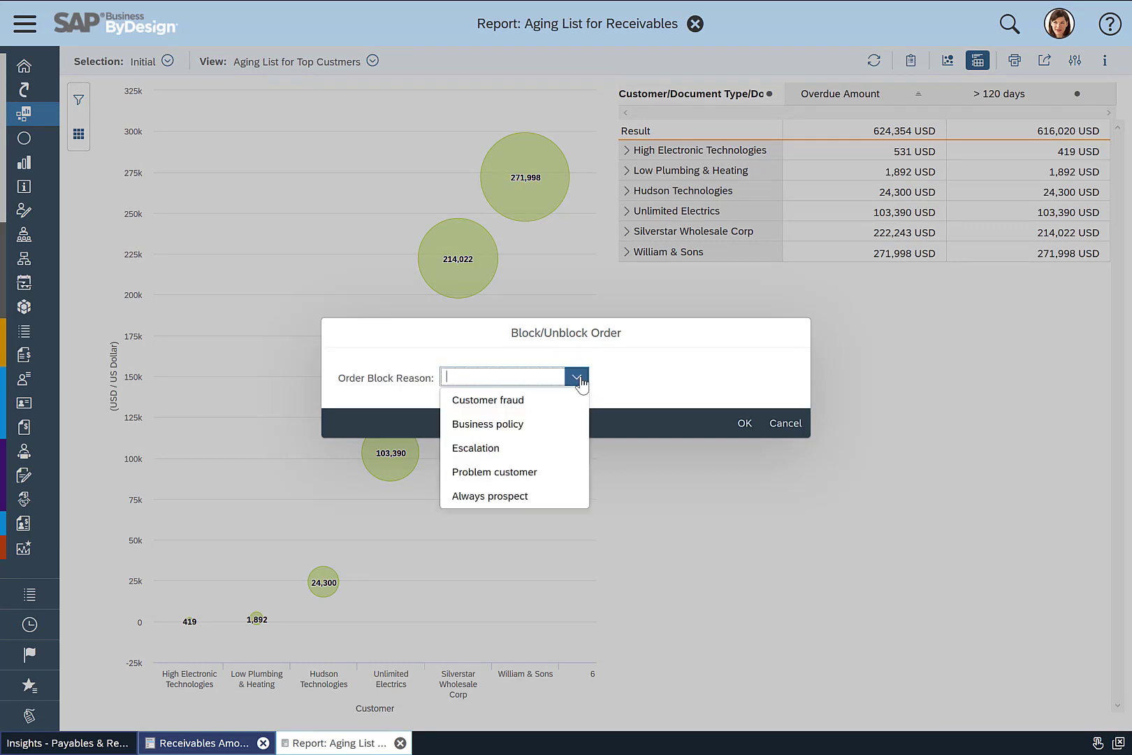
click(496, 473)
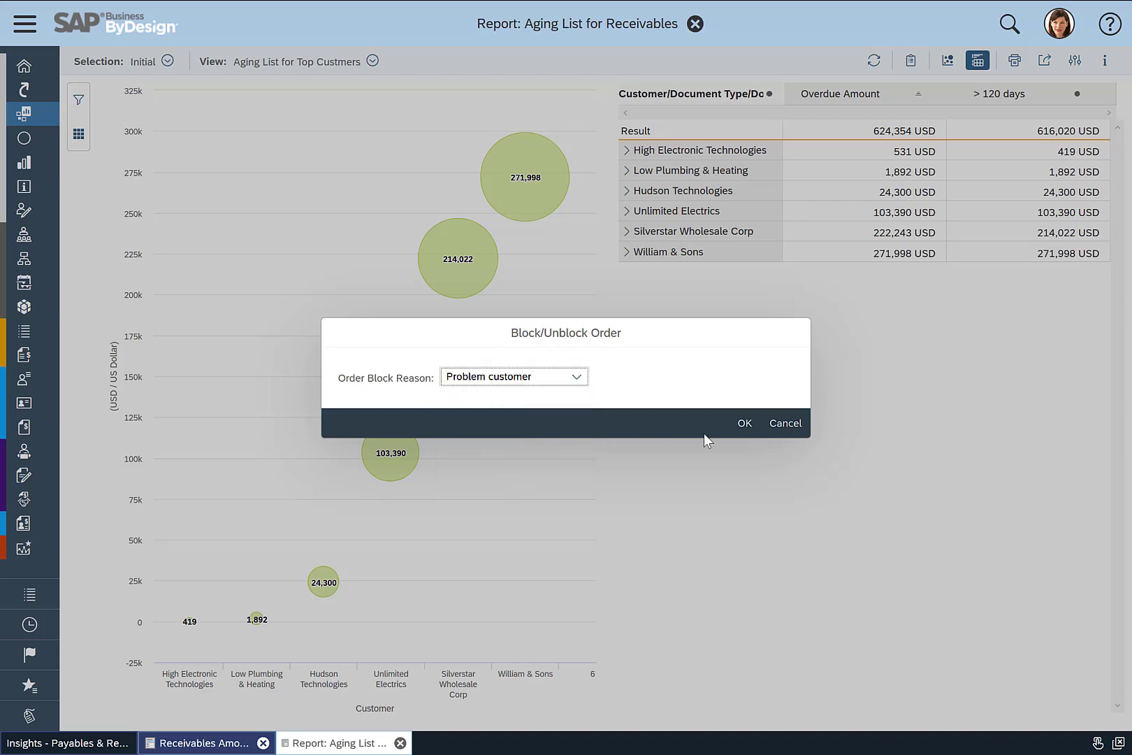
click(745, 426)
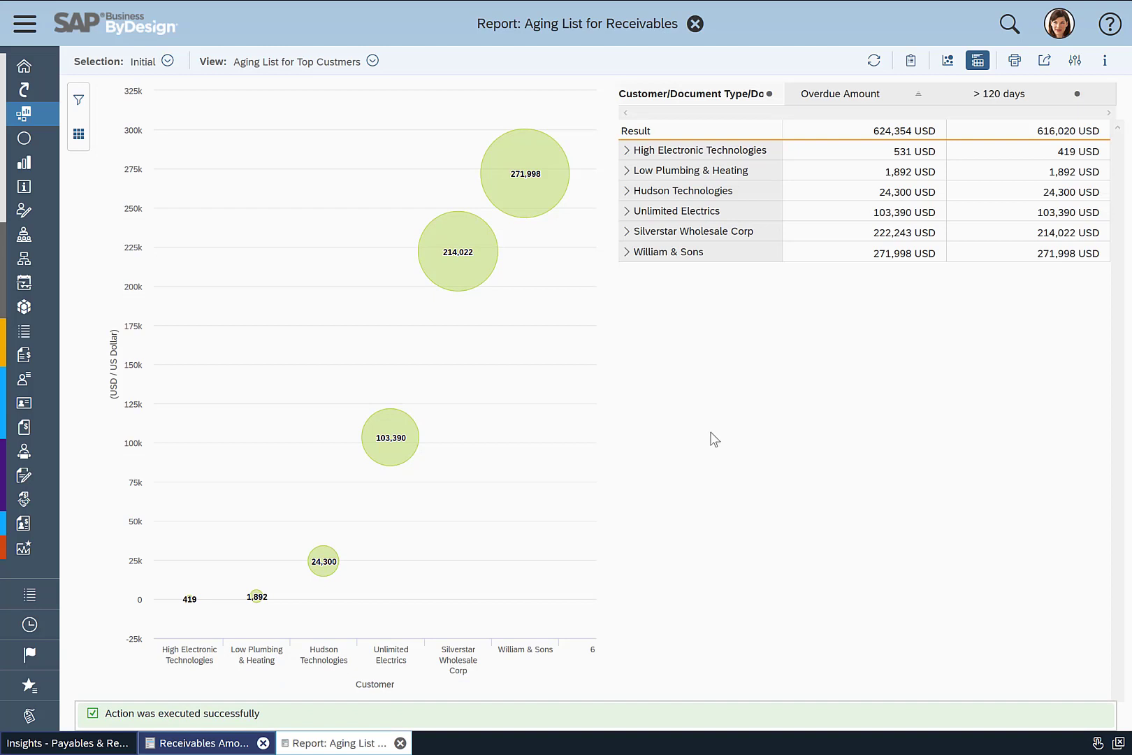
Block deliveries for William & Sons from the report with the delivery block reason Credit limit
click(666, 253)
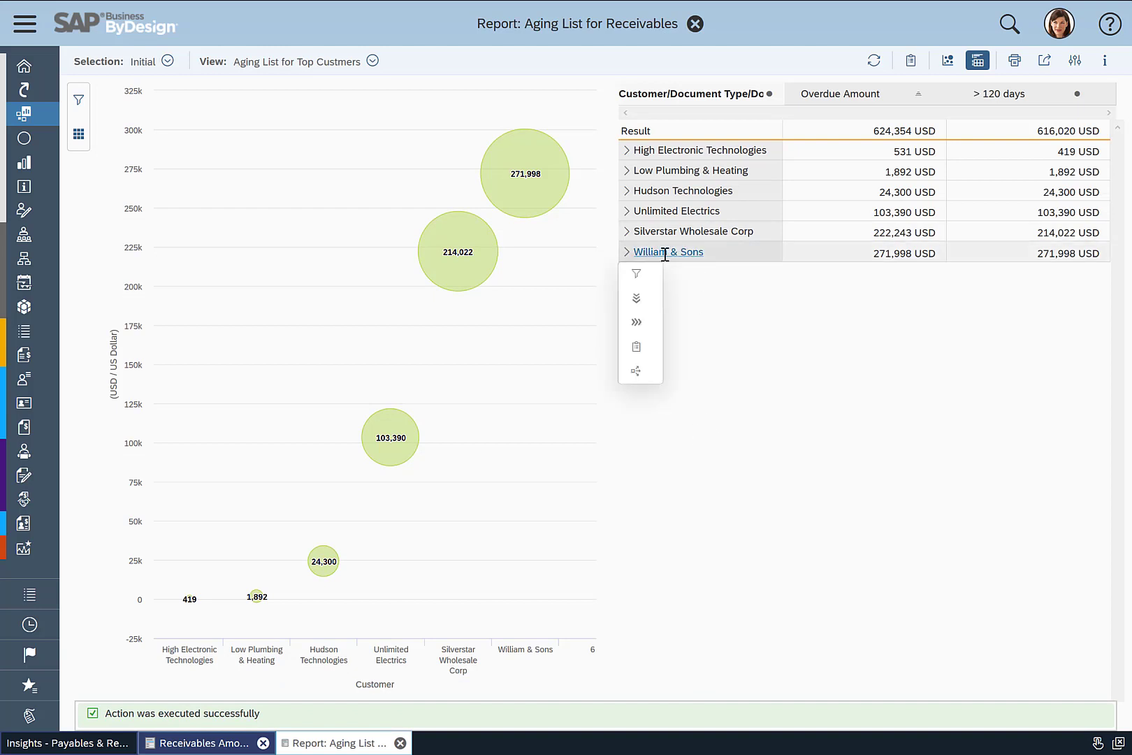
click(640, 350)
mouse_move(640, 348)
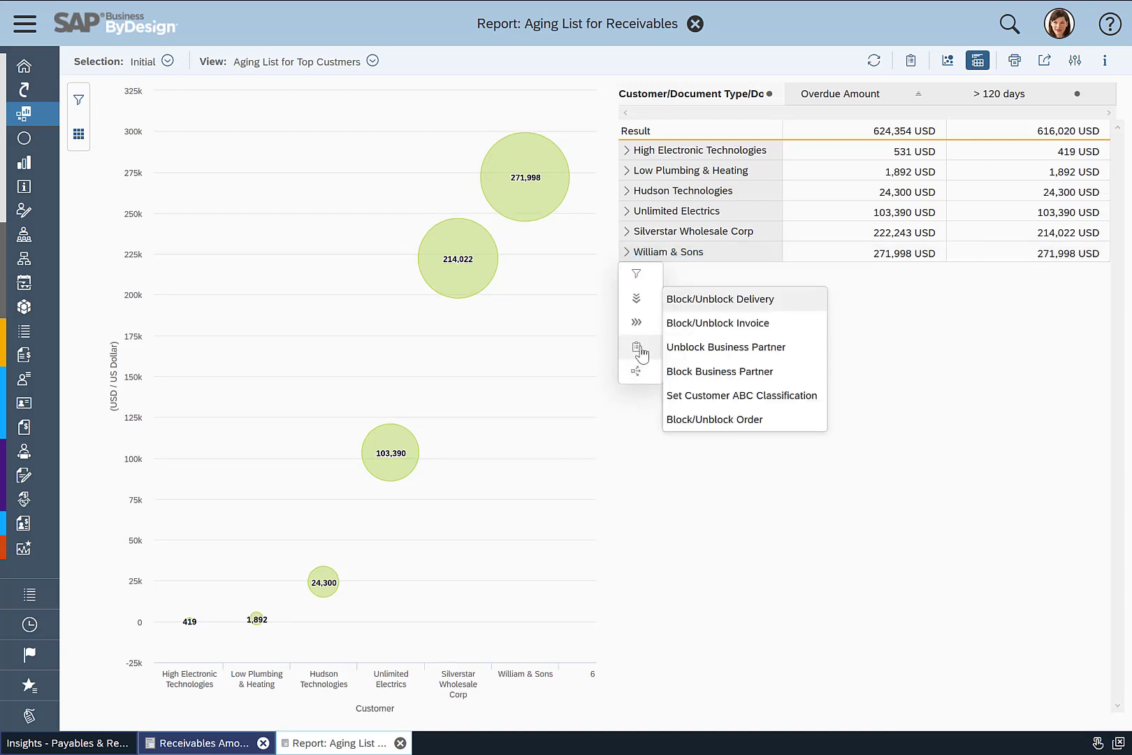
click(733, 306)
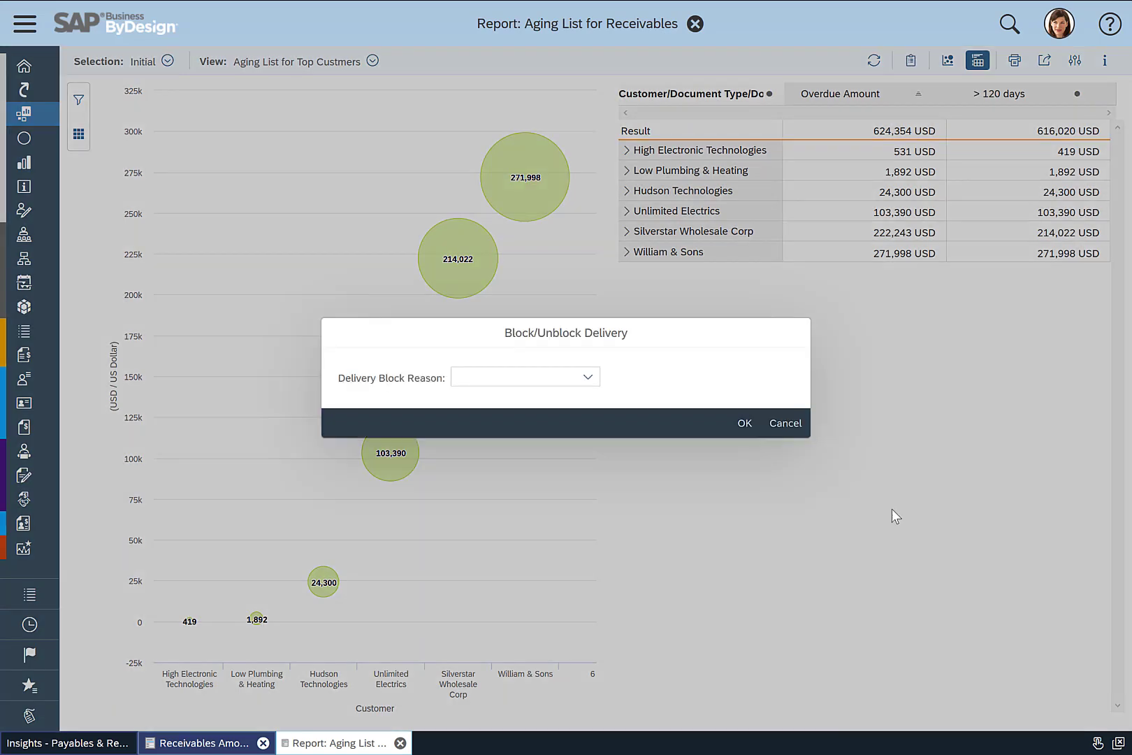
click(589, 379)
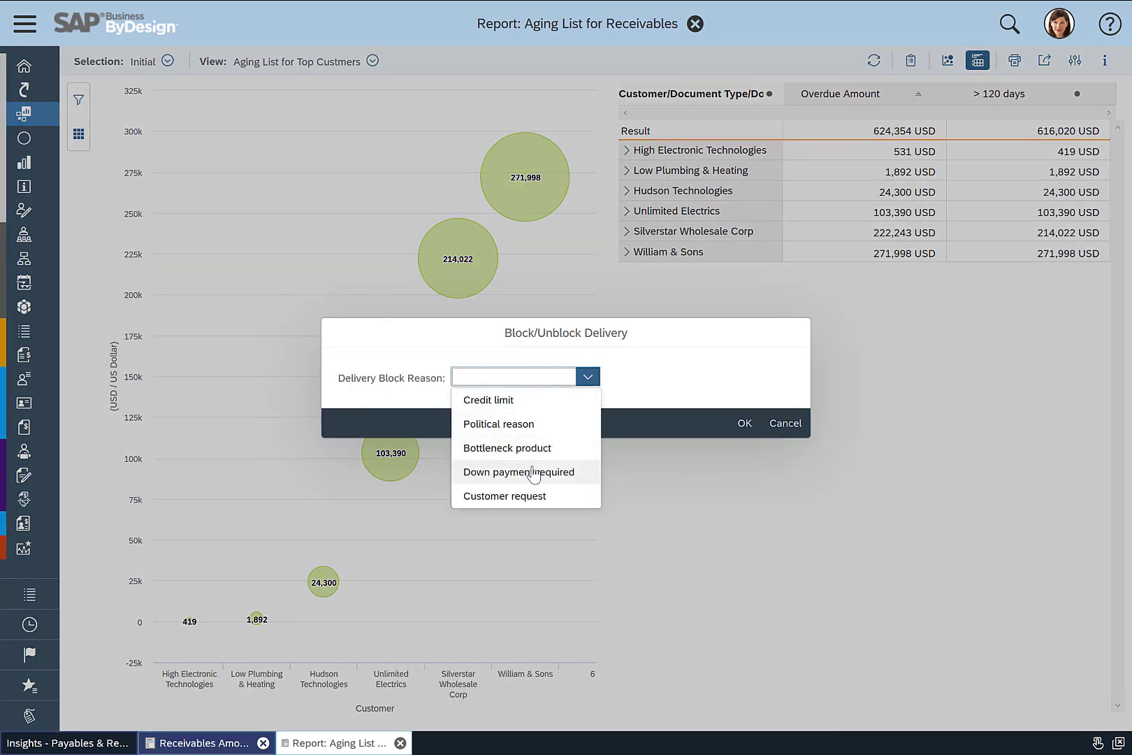
click(507, 400)
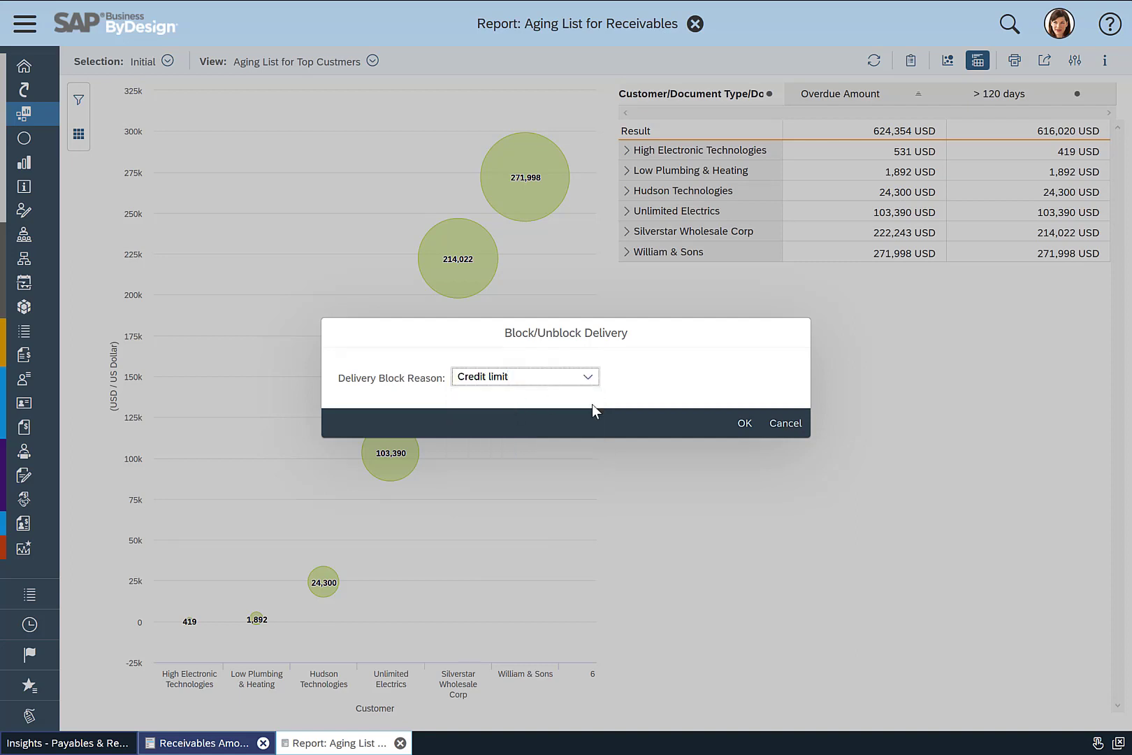
click(745, 424)
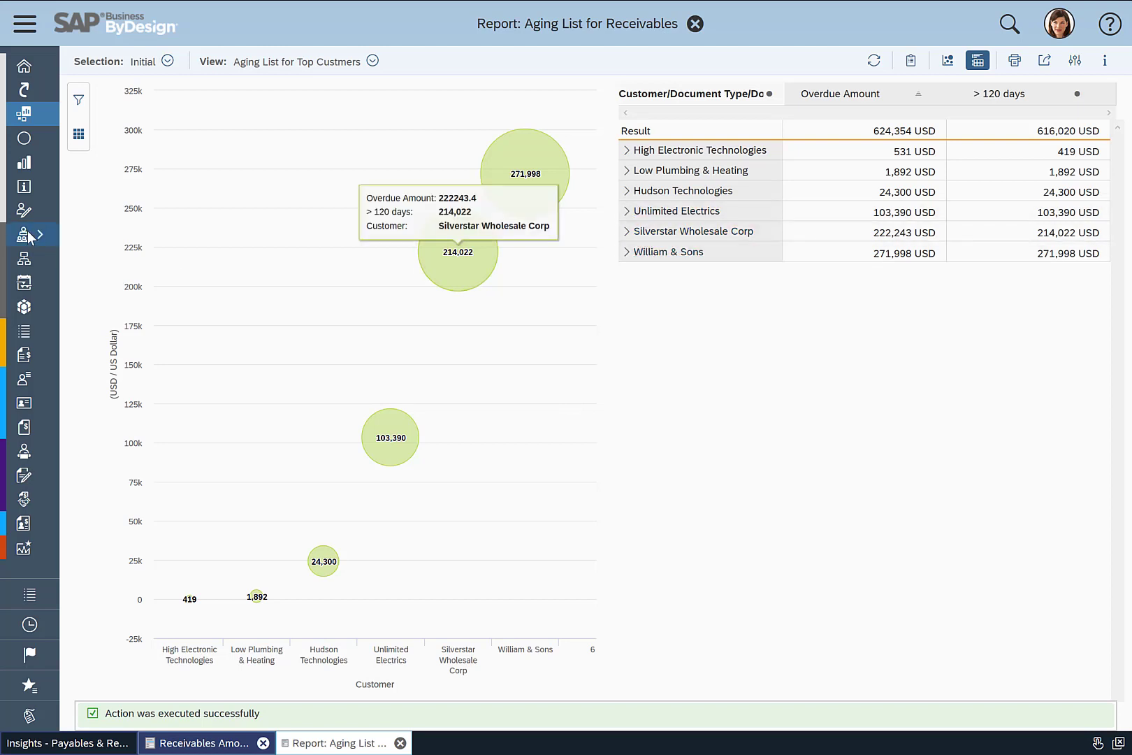
Go to the Analytical Actions view of Business Analytics and list All Analytical Actions
click(40, 162)
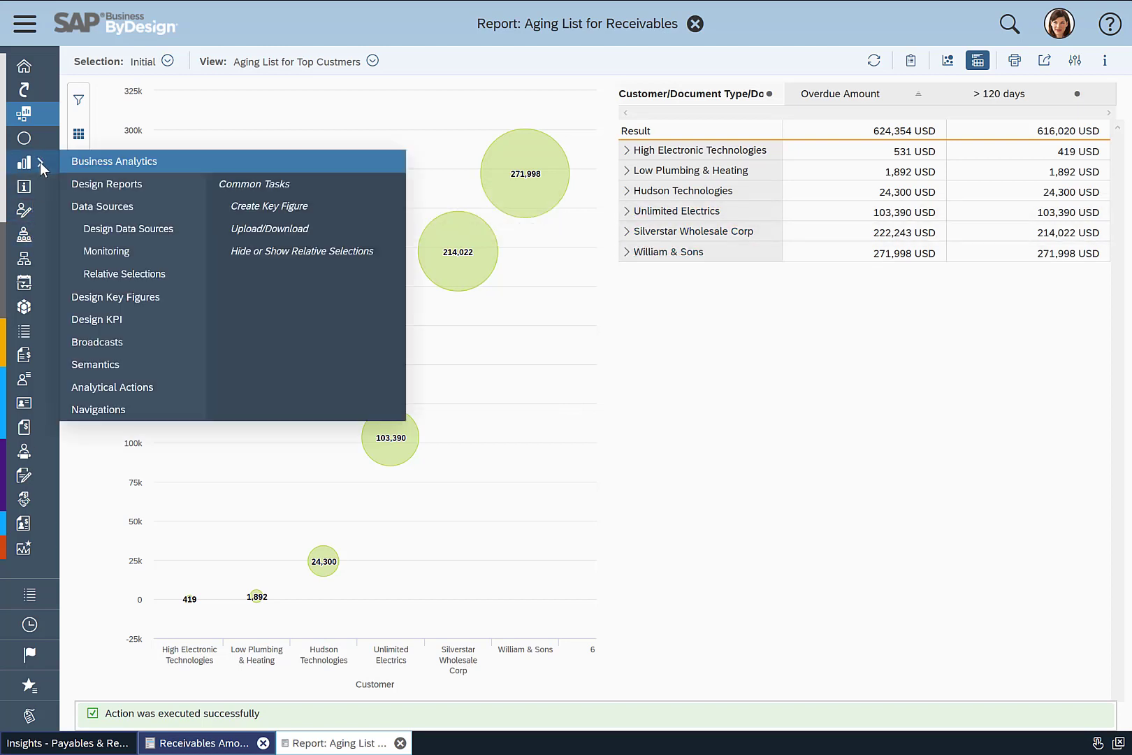
click(119, 387)
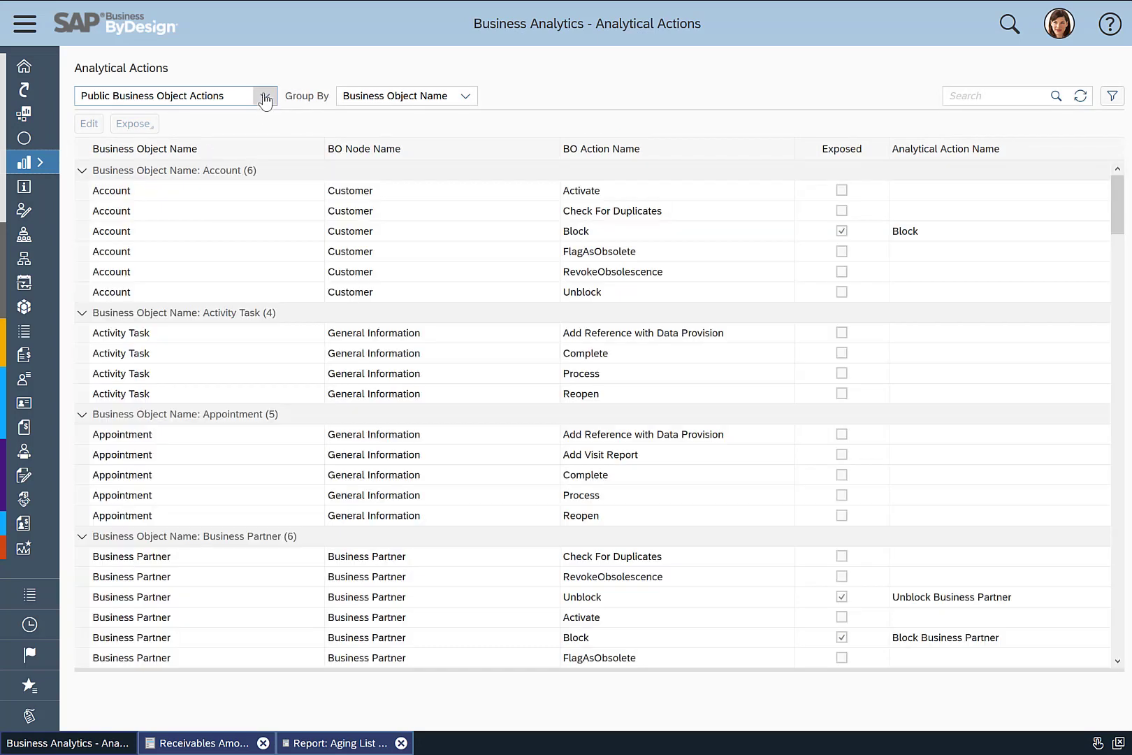
click(264, 96)
click(135, 142)
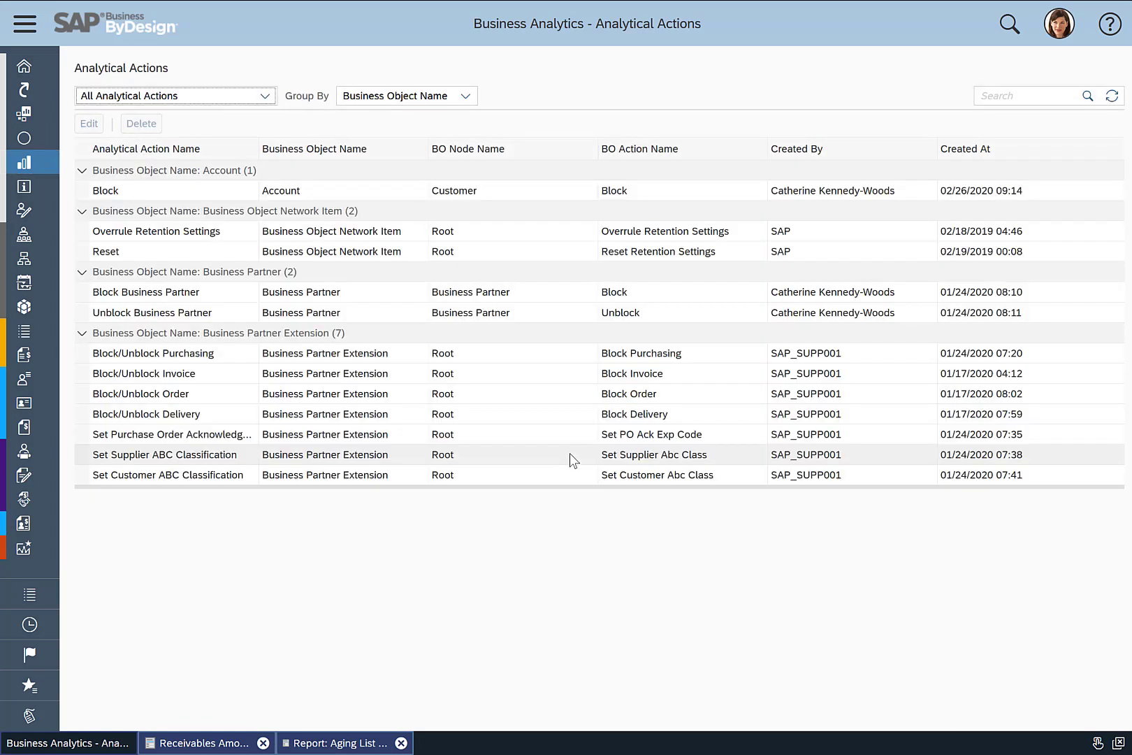
Open the Block/Unblock Order analytical action for editing and search for its suggested reports
click(536, 399)
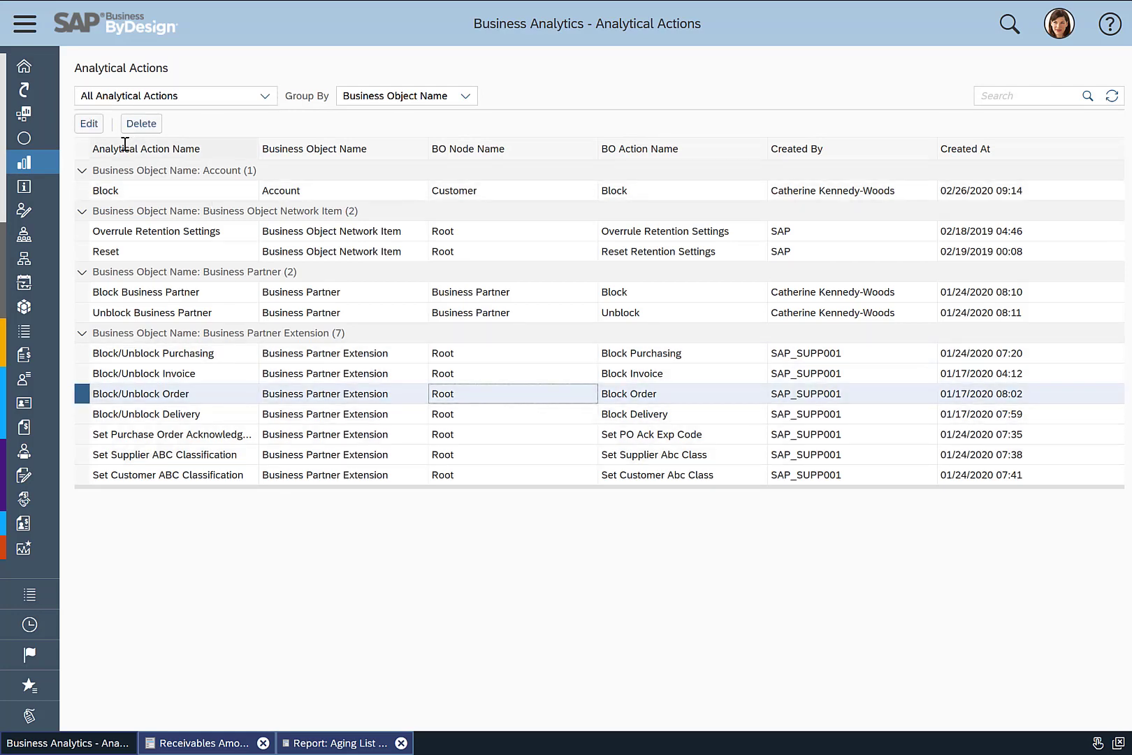
click(89, 122)
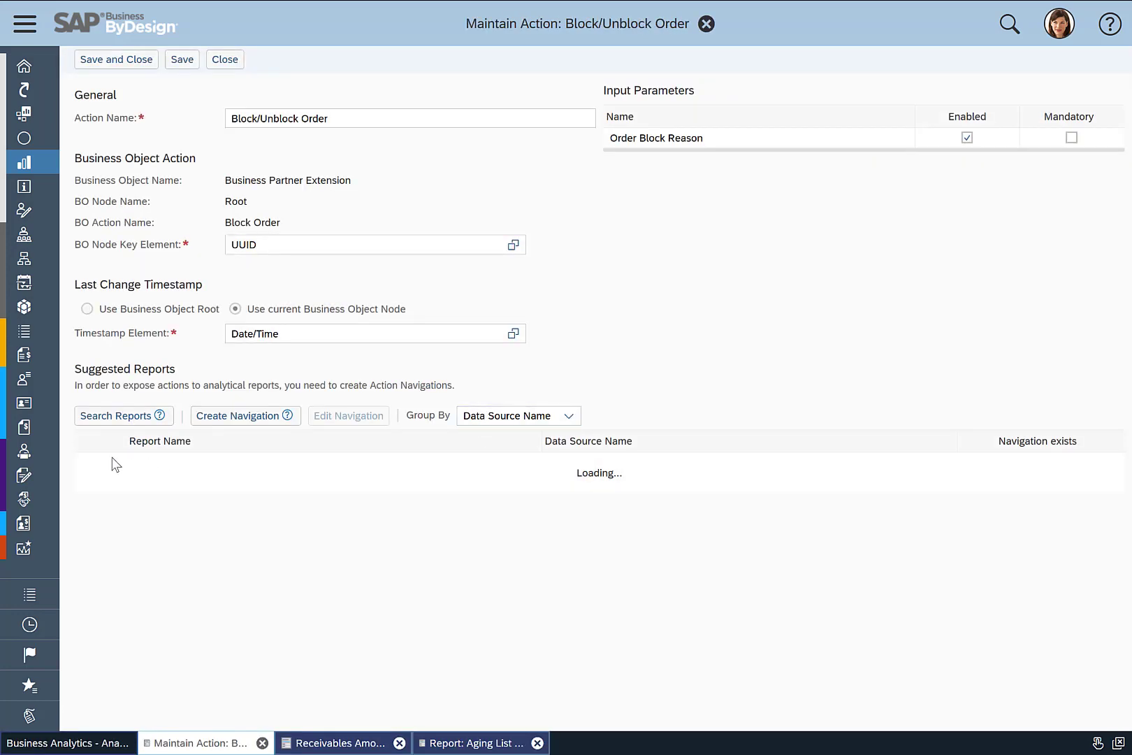
click(114, 418)
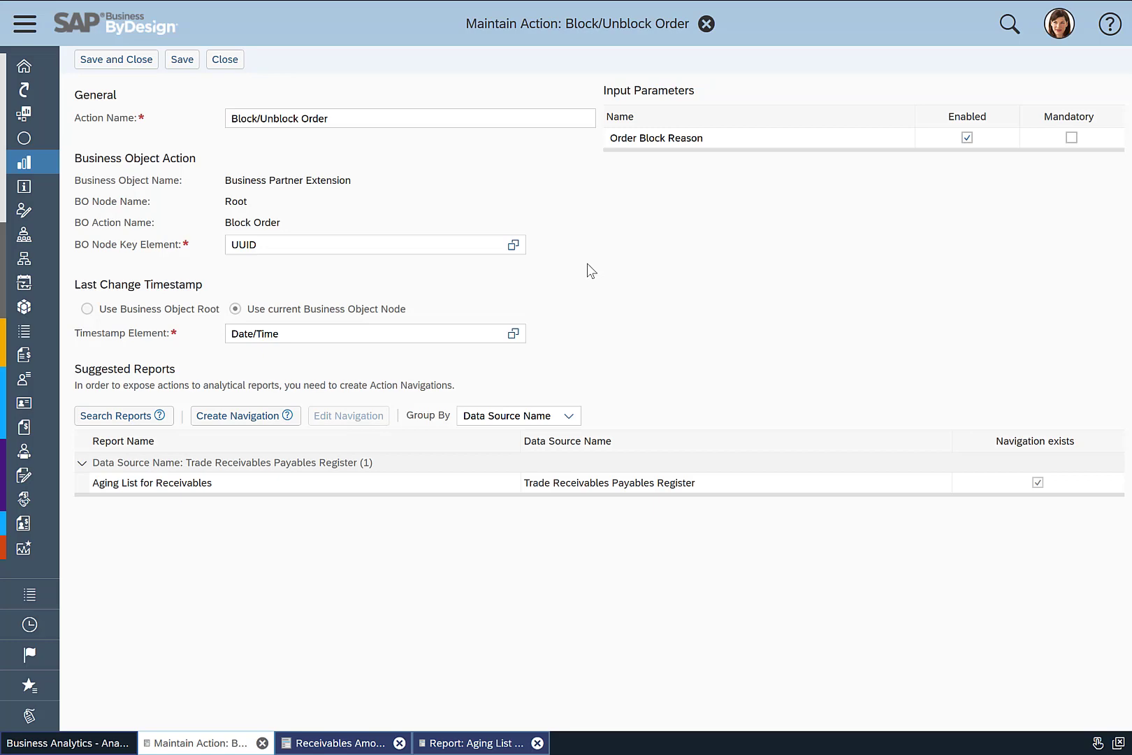
key(alt+Tab)
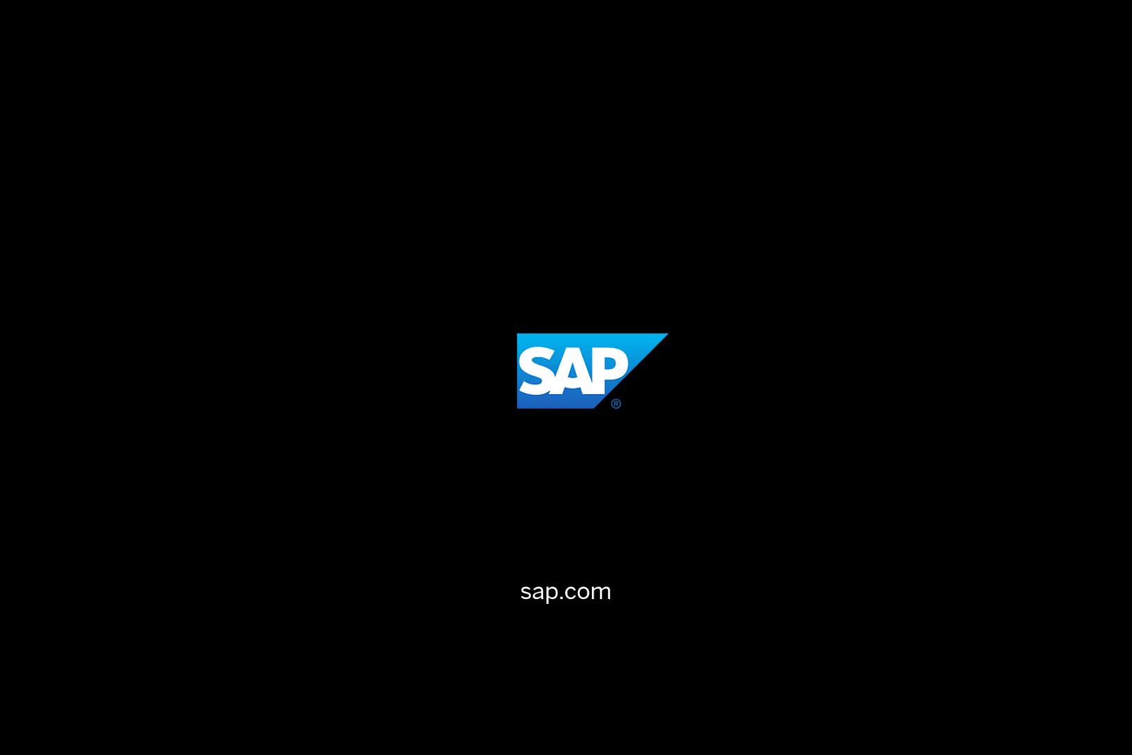